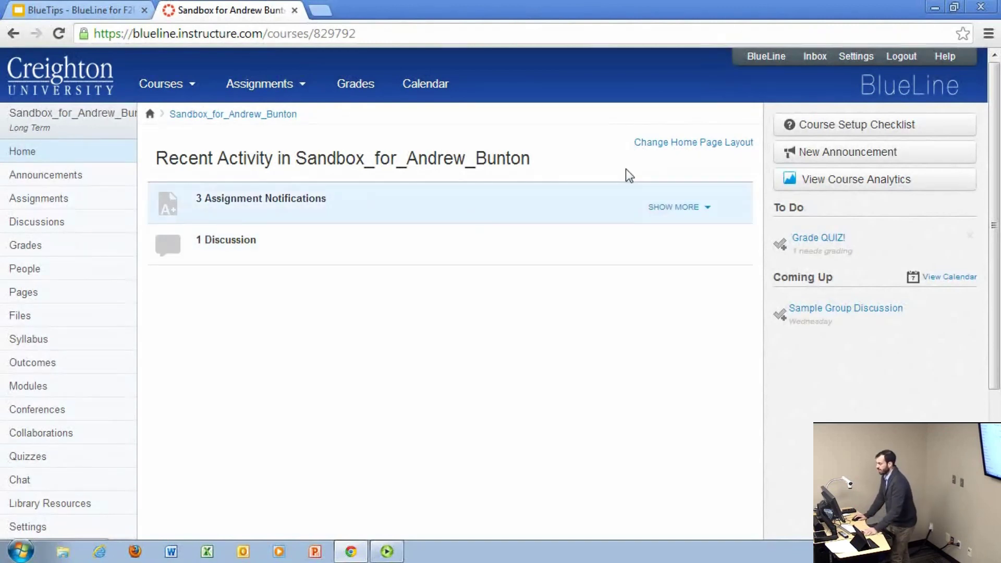
- Change the course home page layout to "a Page I'll Design Myself" and update it
click(676, 151)
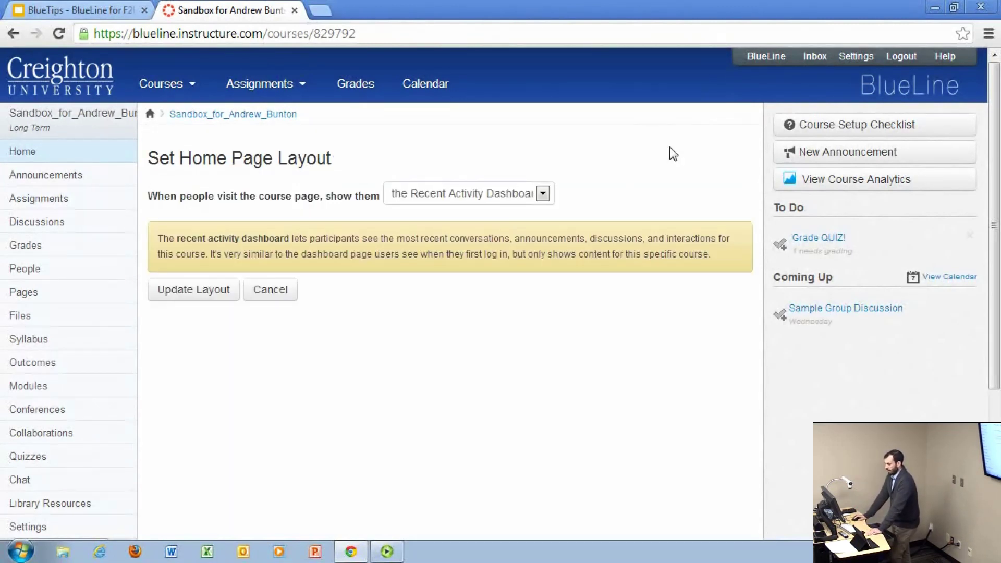
click(475, 193)
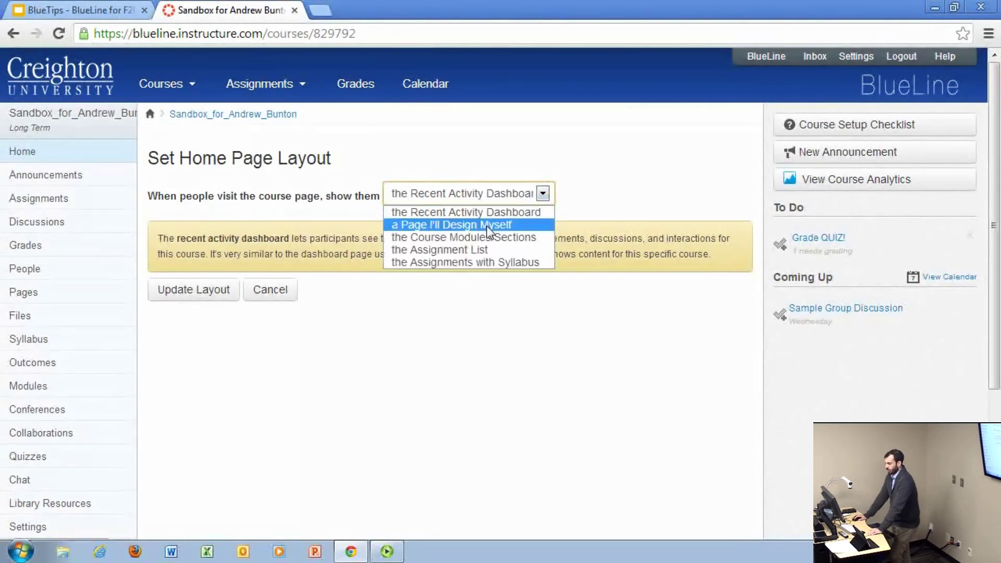
click(518, 226)
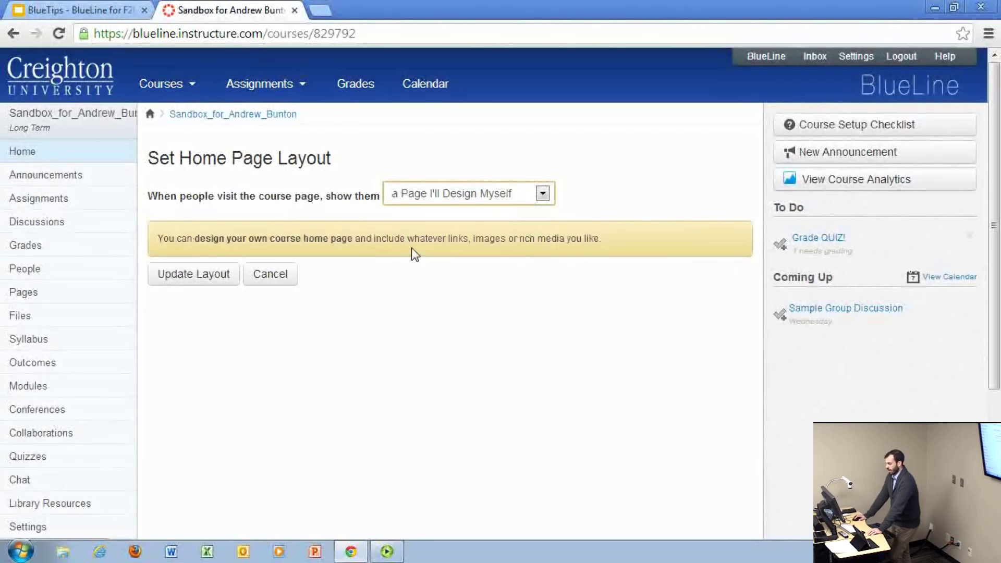
click(197, 281)
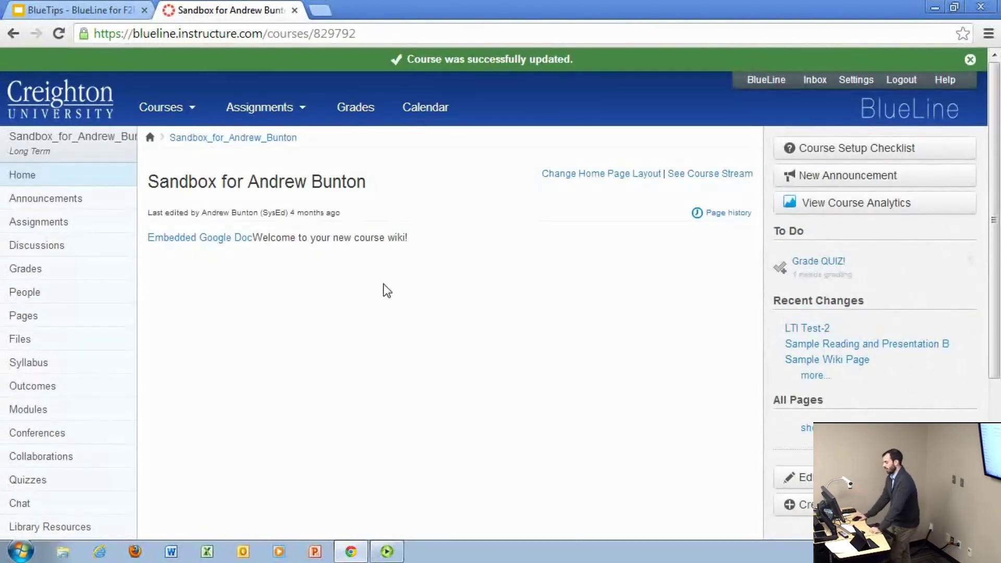
- Edit the home page and replace its existing content with "Welcome to COURSE." followed by a blank line
scroll(394, 278, down, 2)
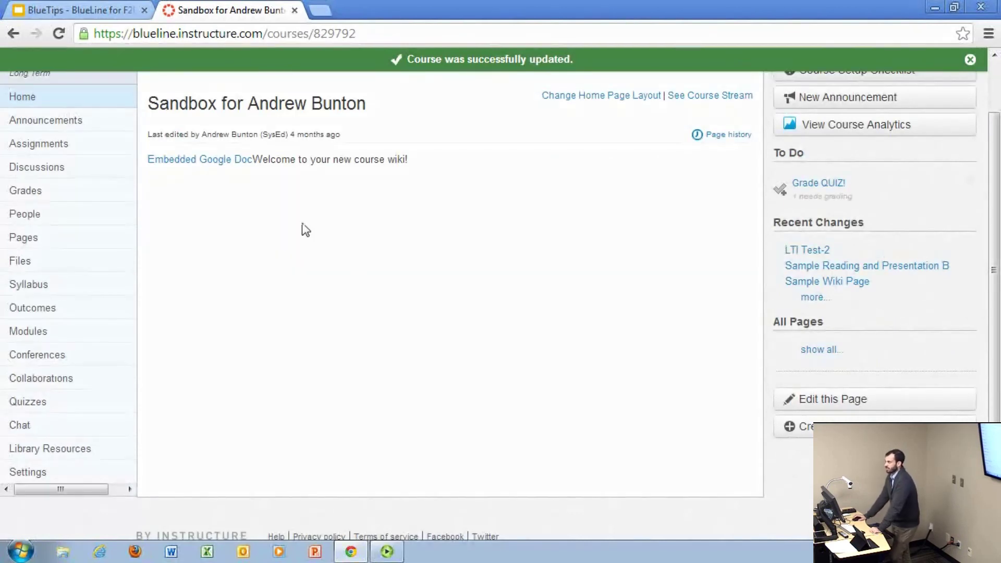
click(800, 399)
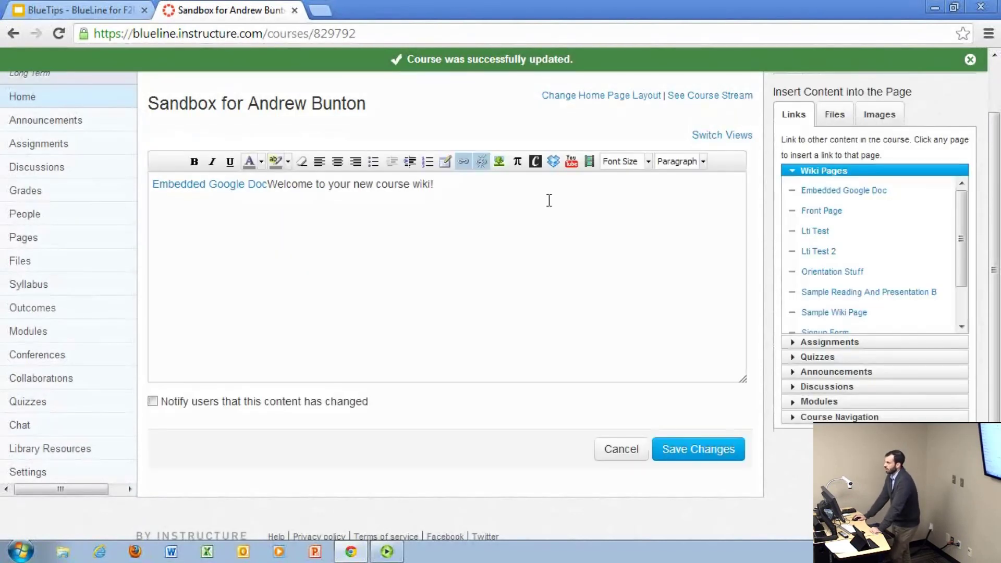
drag(549, 200, 150, 234)
key(BackSpace)
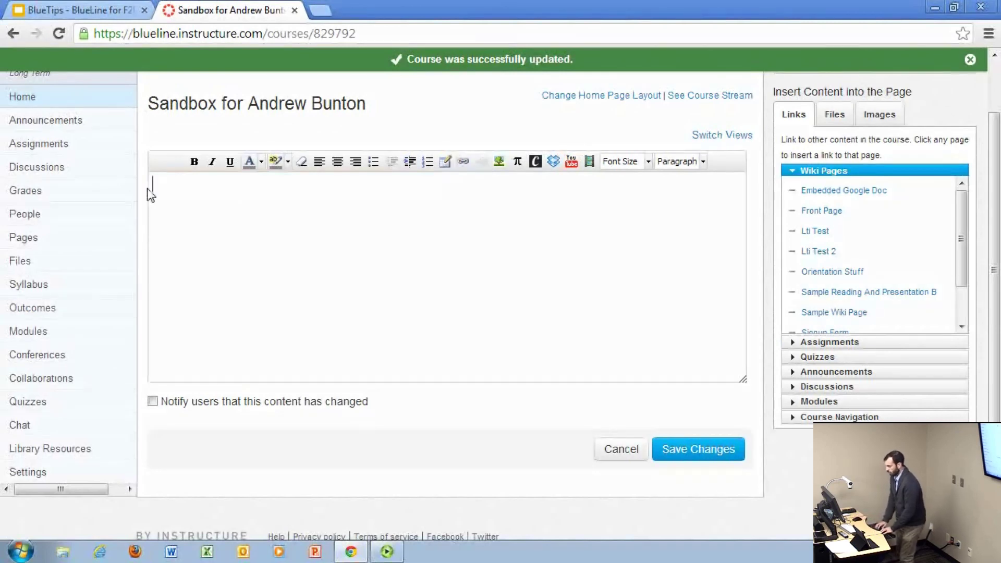
text(Welcome to)
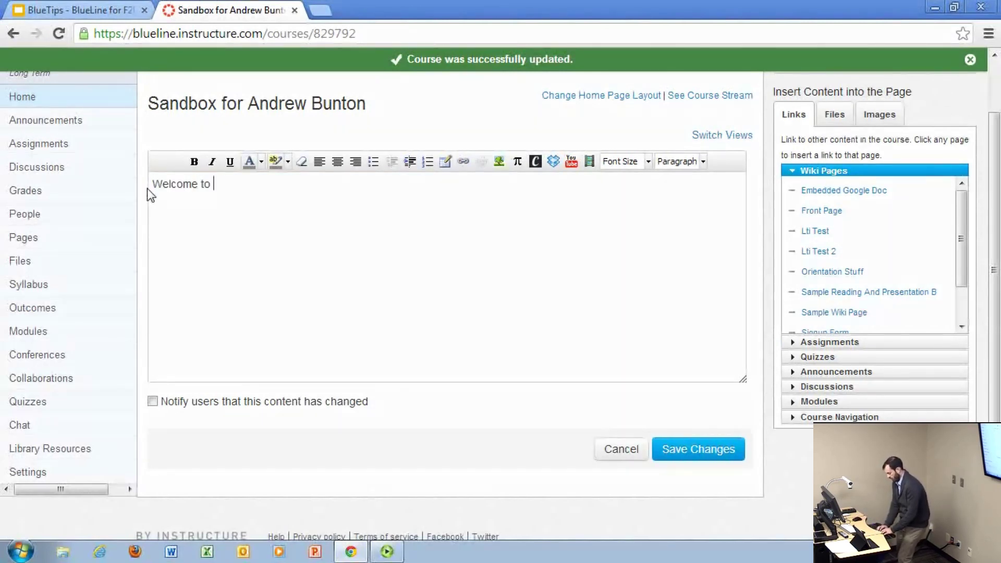
text( COURSE)
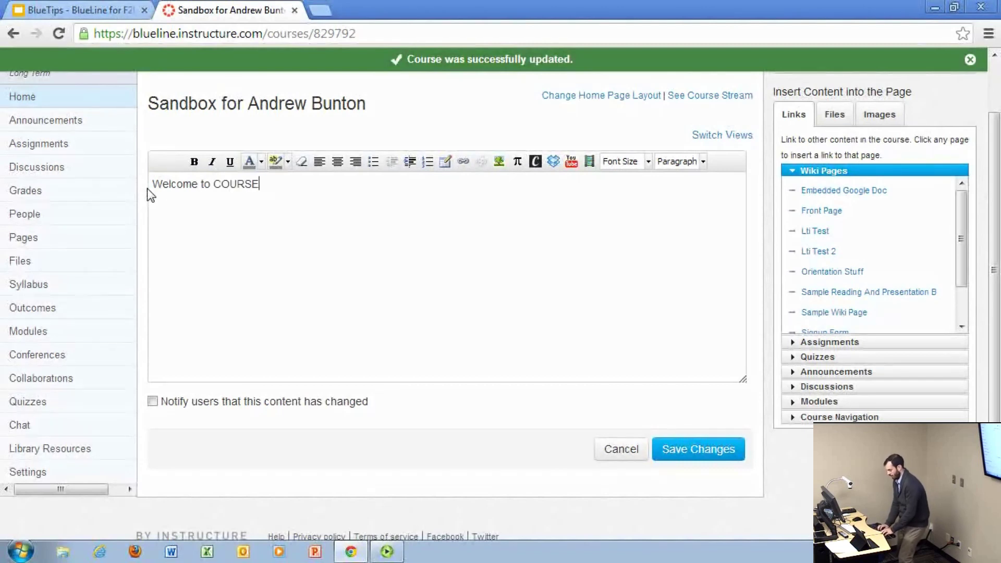
text(.)
key(Return)
key(Return)
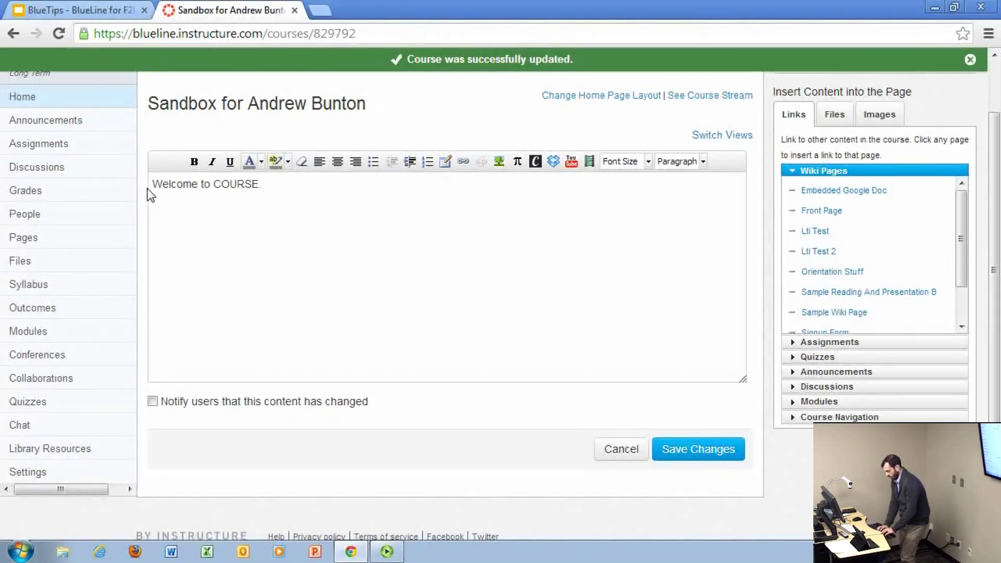
- Add the lines "Meets:" and "Office Hours:" below the welcome text and save the page changes
text(MEete)
key(BackSpace)
key(BackSpace)
key(BackSpace)
key(BackSpace)
text(eets:)
key(Return)
key(Return)
text(O)
key(BackSpace)
key(BackSpace)
text(Office Hours:)
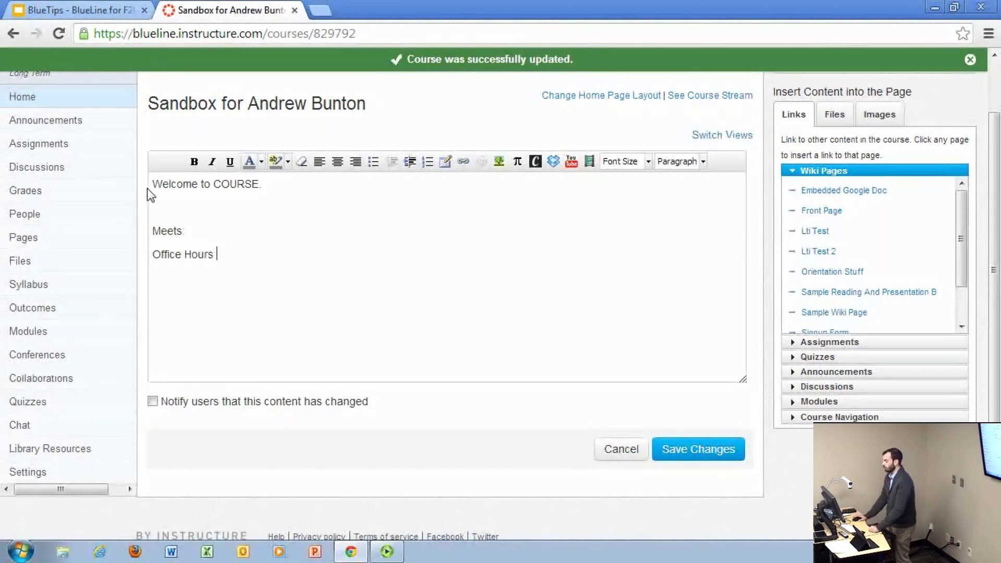
click(667, 450)
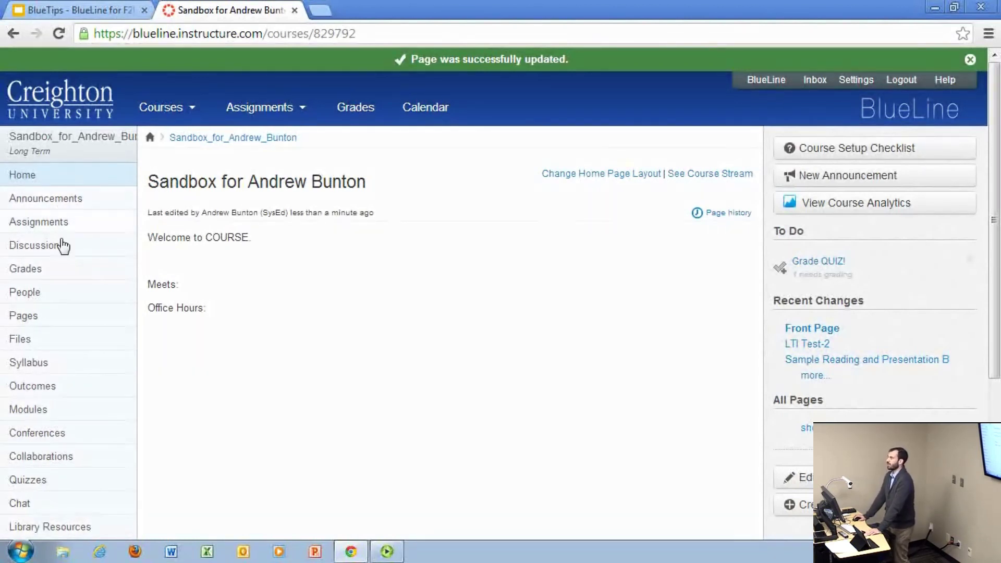
- Open the course's navigation settings and move Outcomes into the items hidden from students
scroll(57, 418, down, 2)
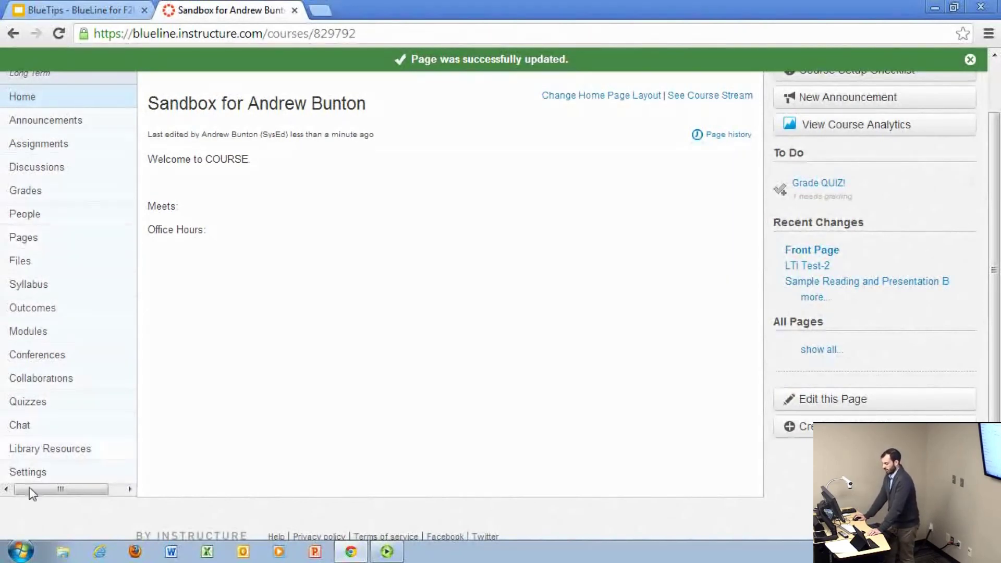
click(43, 477)
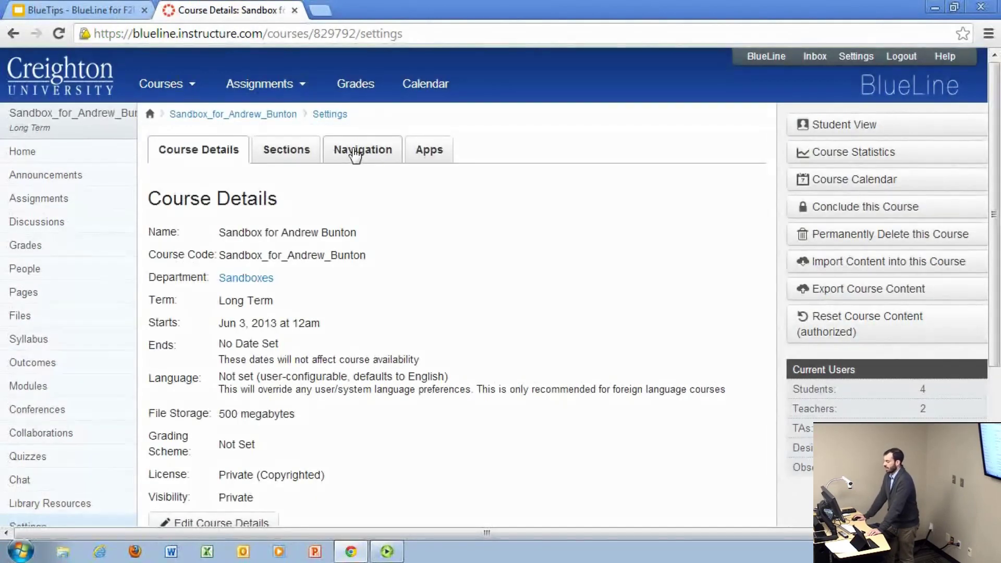
click(351, 152)
scroll(546, 235, down, 3)
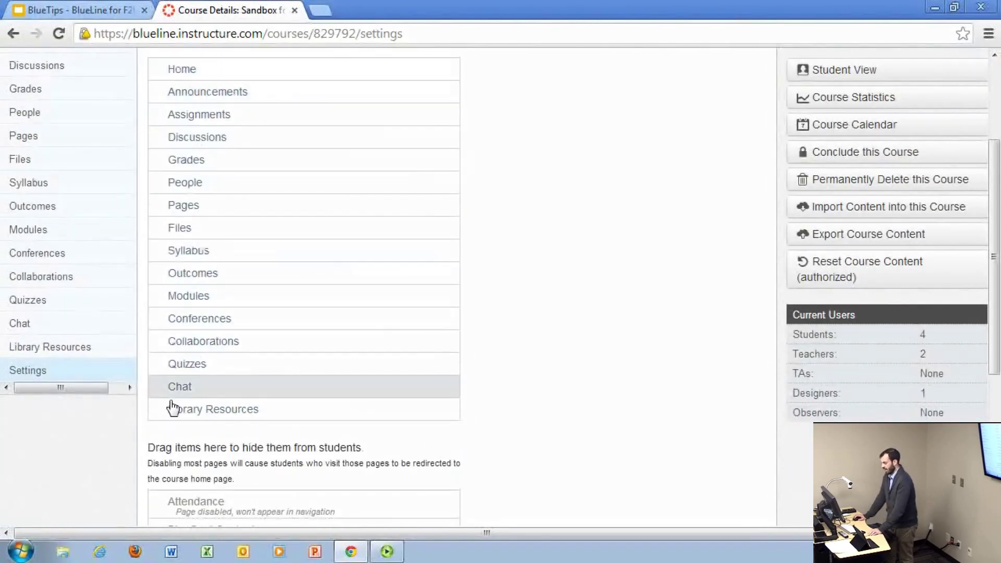
scroll(407, 146, down, 2)
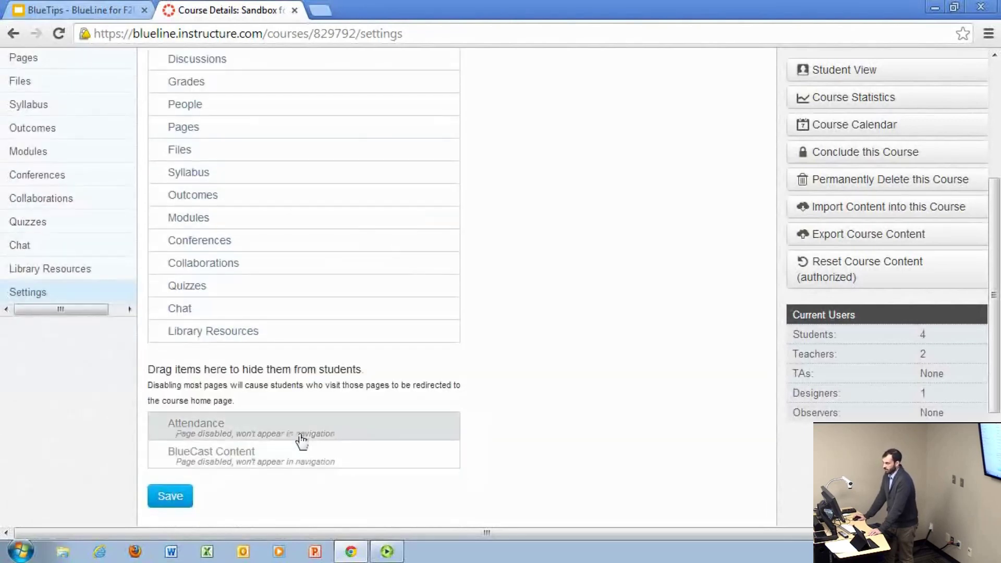
scroll(295, 443, up, 3)
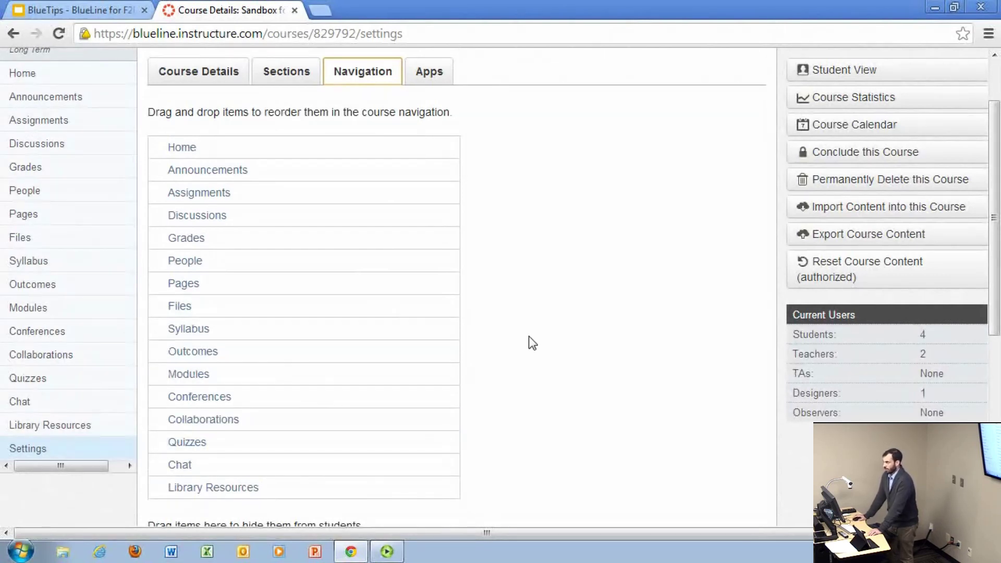
scroll(529, 342, down, 3)
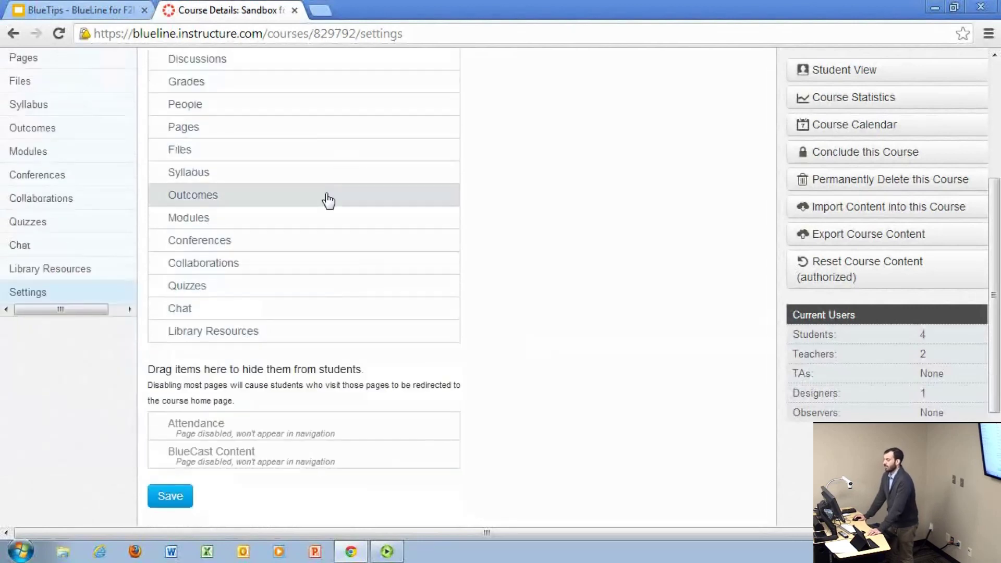
drag(312, 201, 343, 401)
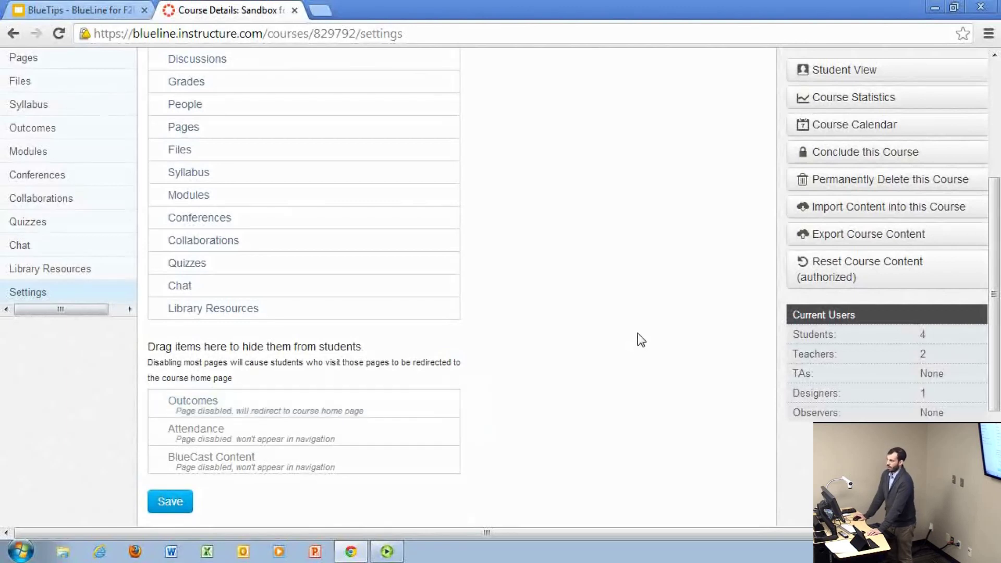
- Move Quizzes and Modules from the course navigation into the items hidden from students
scroll(638, 334, up, 2)
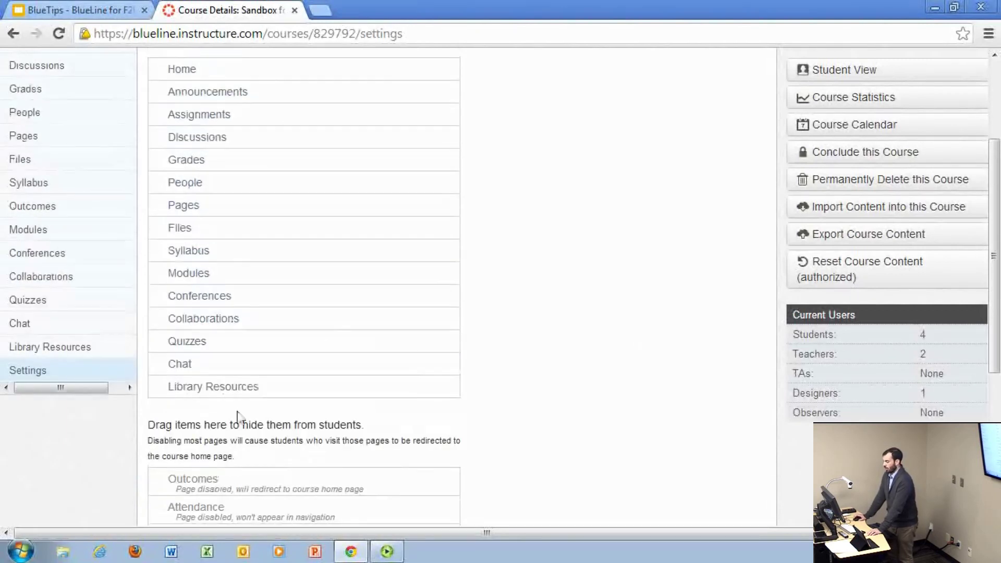
drag(265, 351, 276, 376)
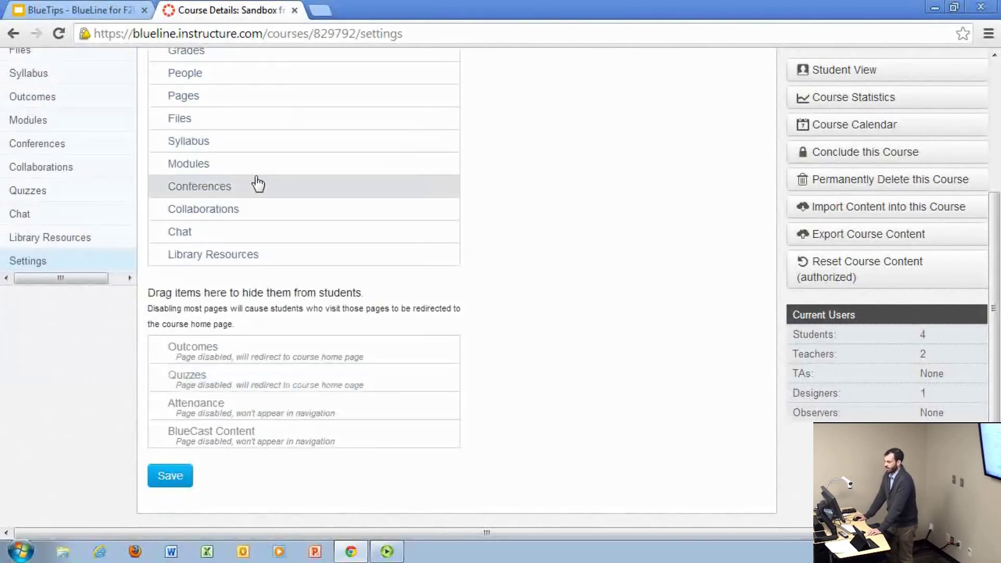
drag(260, 170, 287, 395)
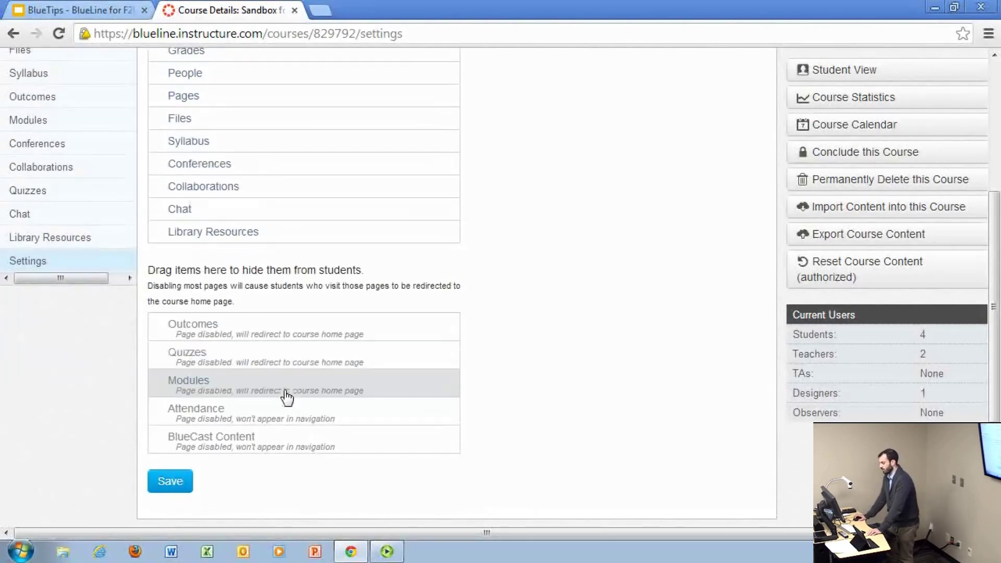
- Hide Discussions, Pages, Files, Conferences, Collaborations and Chat from students as well, and save the course navigation
scroll(284, 386, up, 3)
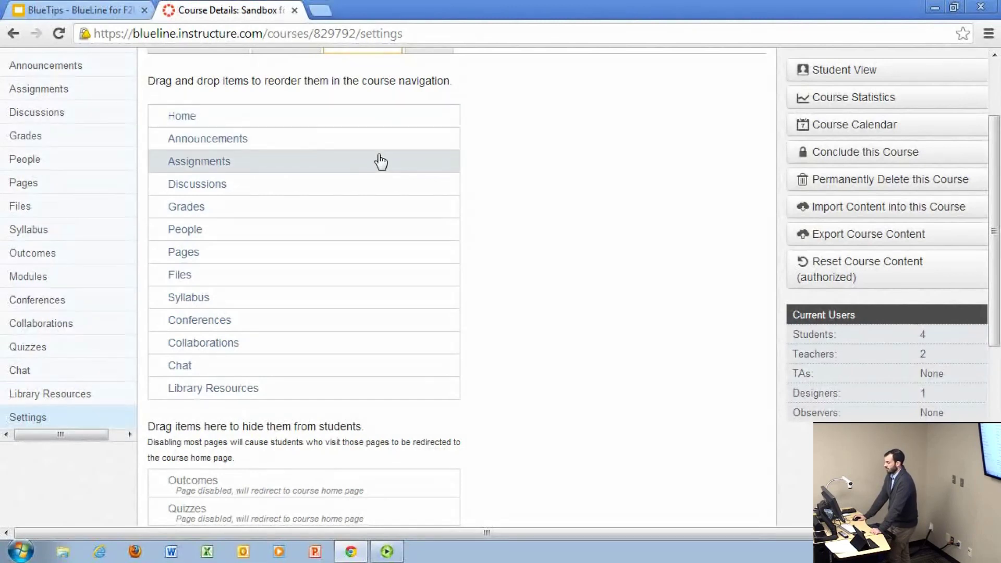
drag(378, 184, 332, 471)
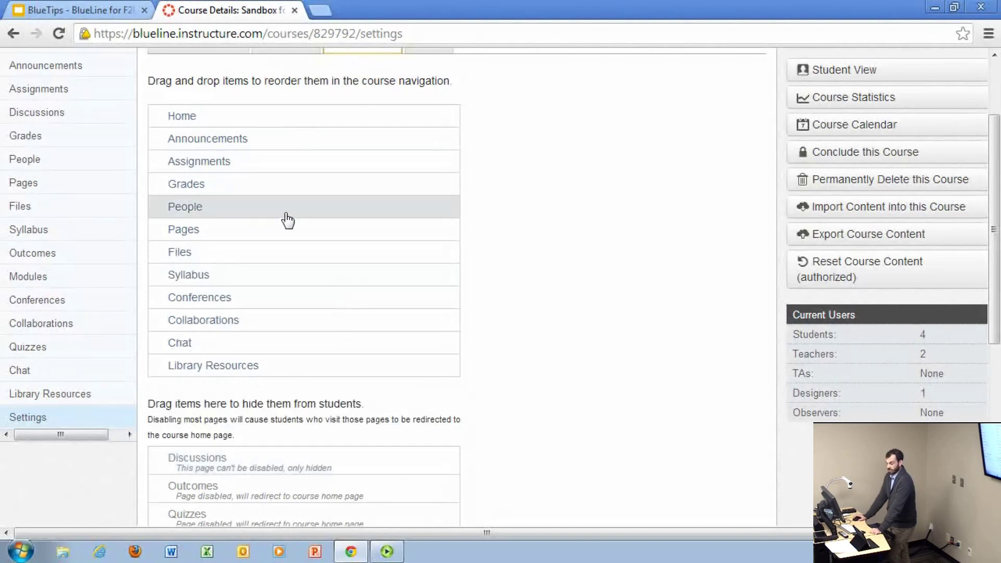
drag(288, 203, 290, 207)
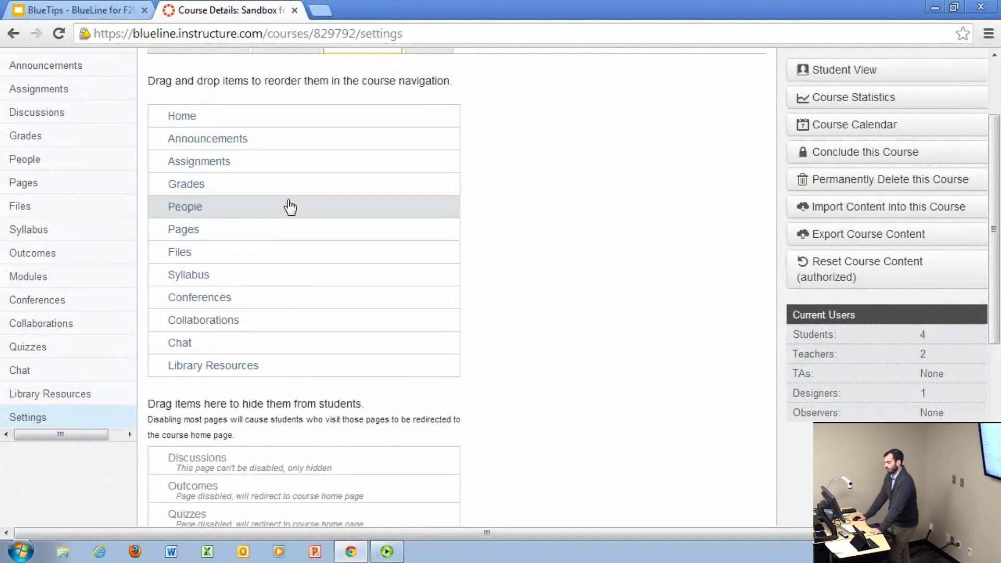
drag(284, 233, 274, 405)
drag(217, 233, 244, 459)
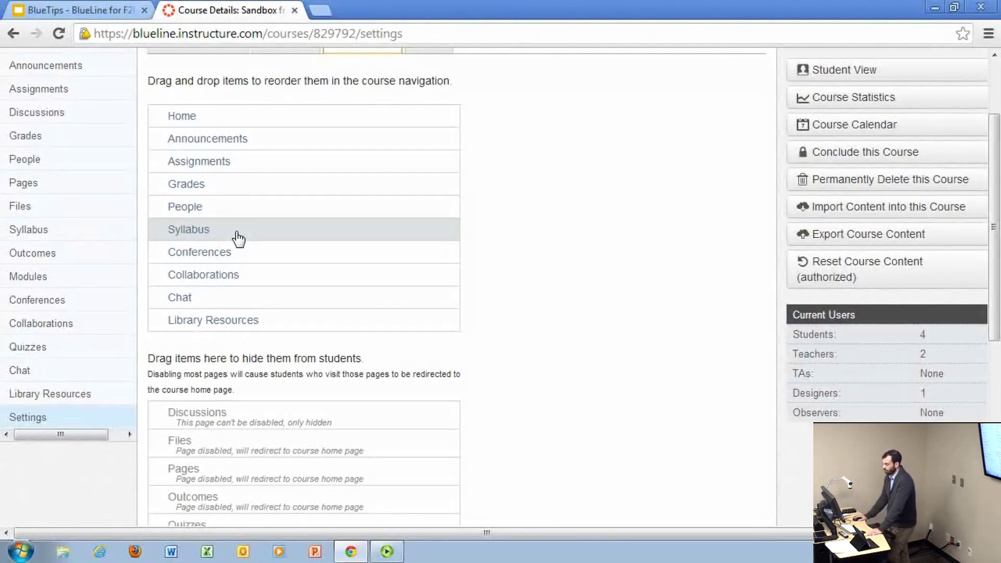
drag(243, 256, 250, 355)
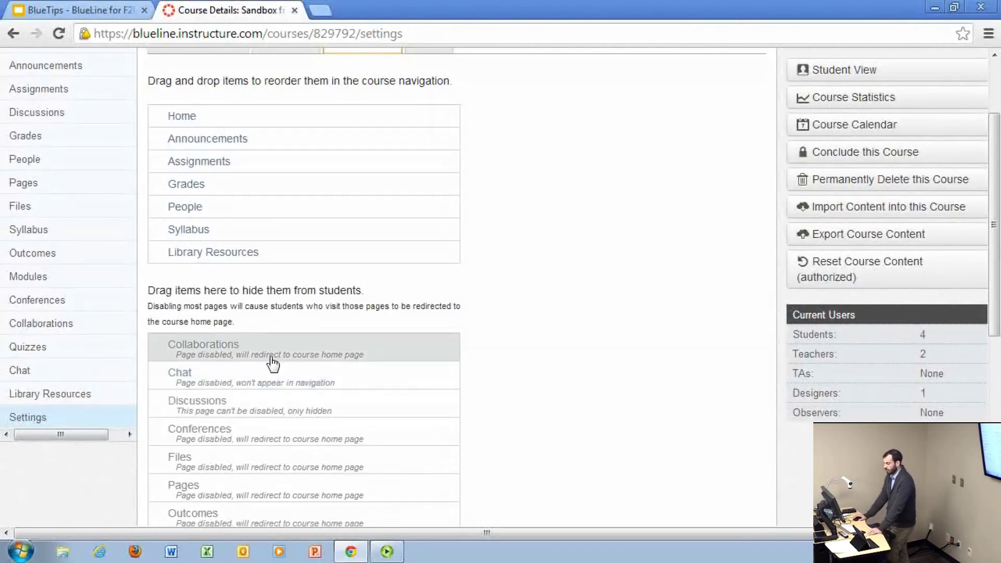
scroll(268, 359, down, 5)
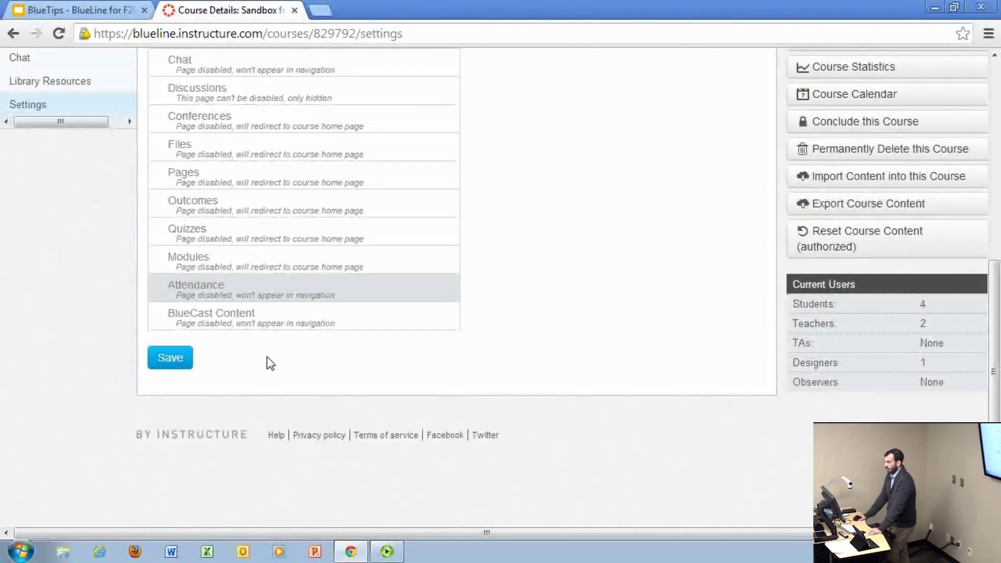
click(172, 367)
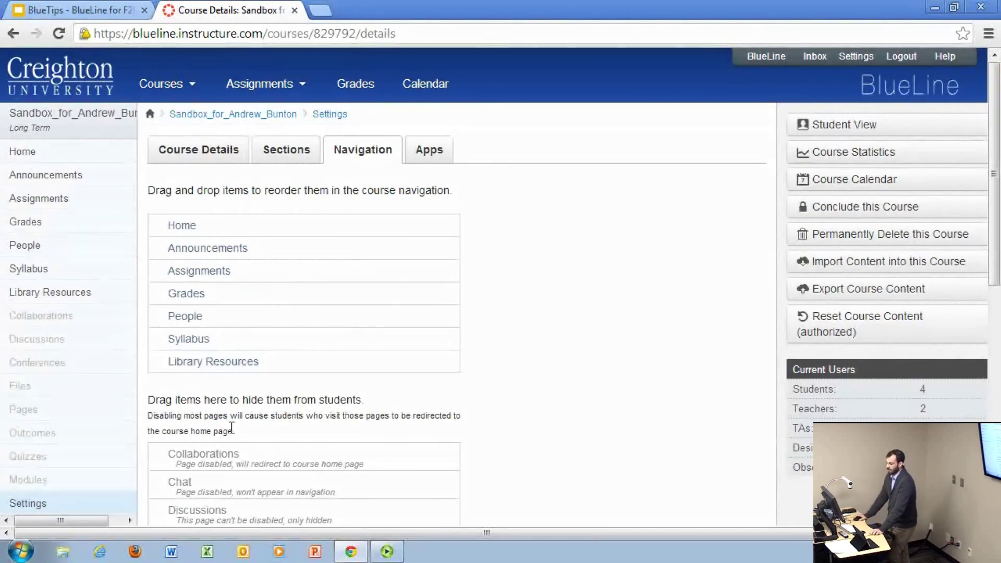
- Look through the course's Assignments list, gradebook, home page and Syllabus page
scroll(229, 428, down, 2)
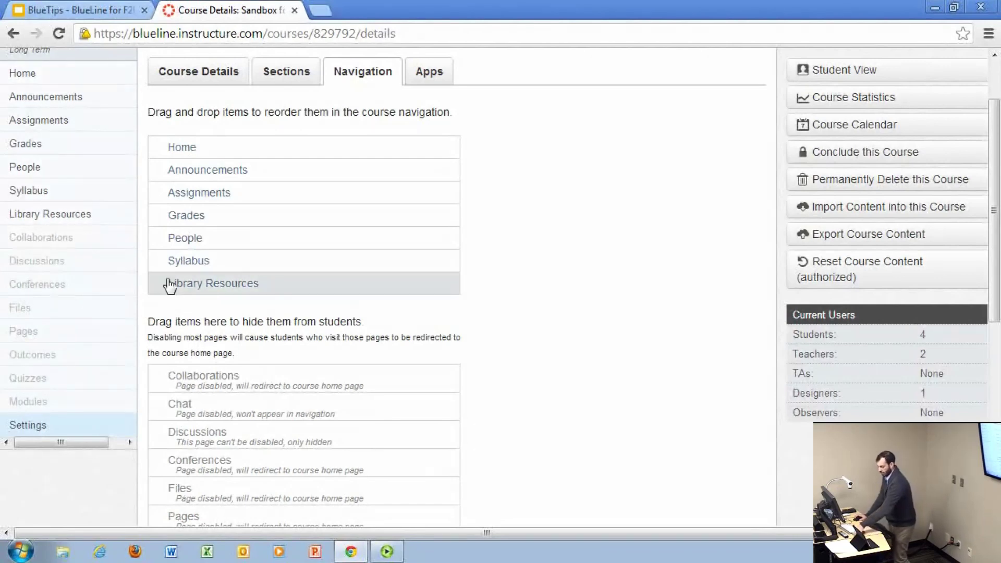
scroll(169, 286, up, 2)
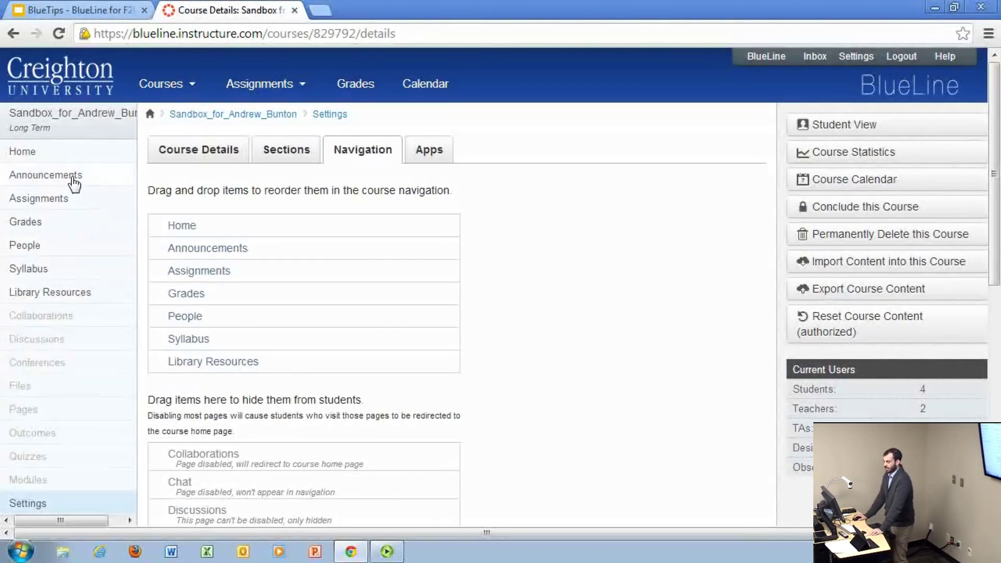
click(63, 208)
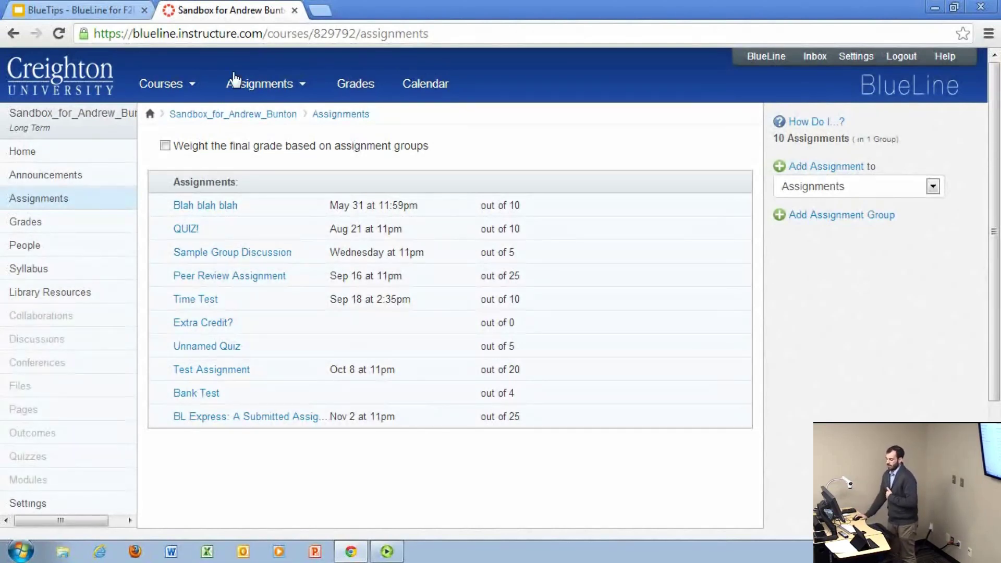
click(92, 230)
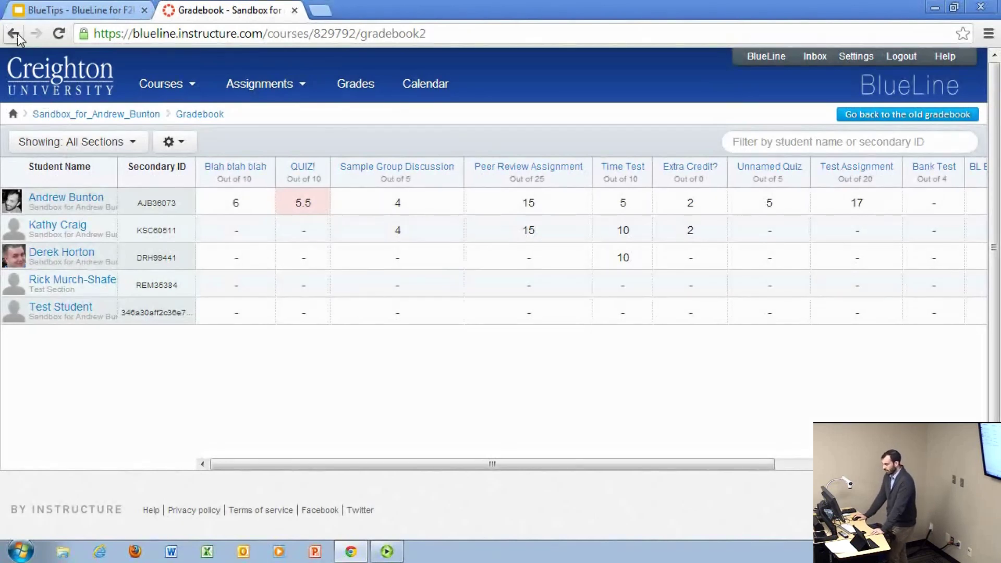
click(105, 115)
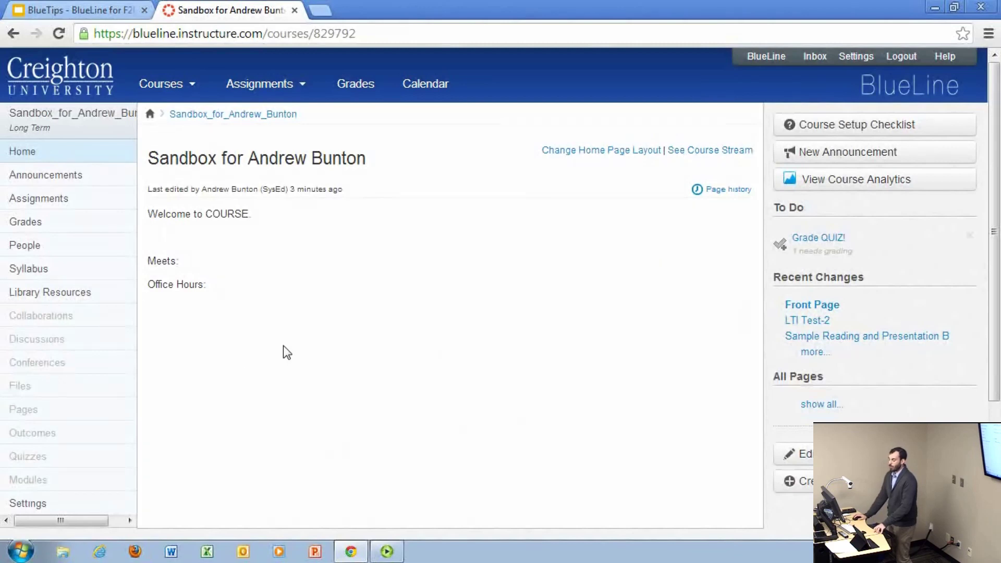
click(77, 270)
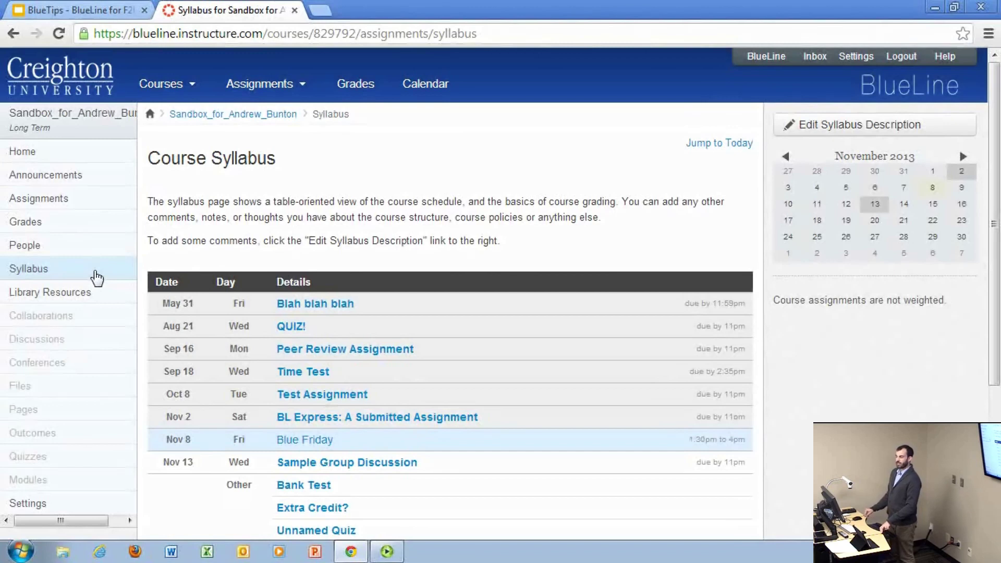
- Try adding a link to Sample_PDF.pdf from the course files to the syllabus description, and discard the edit
click(786, 186)
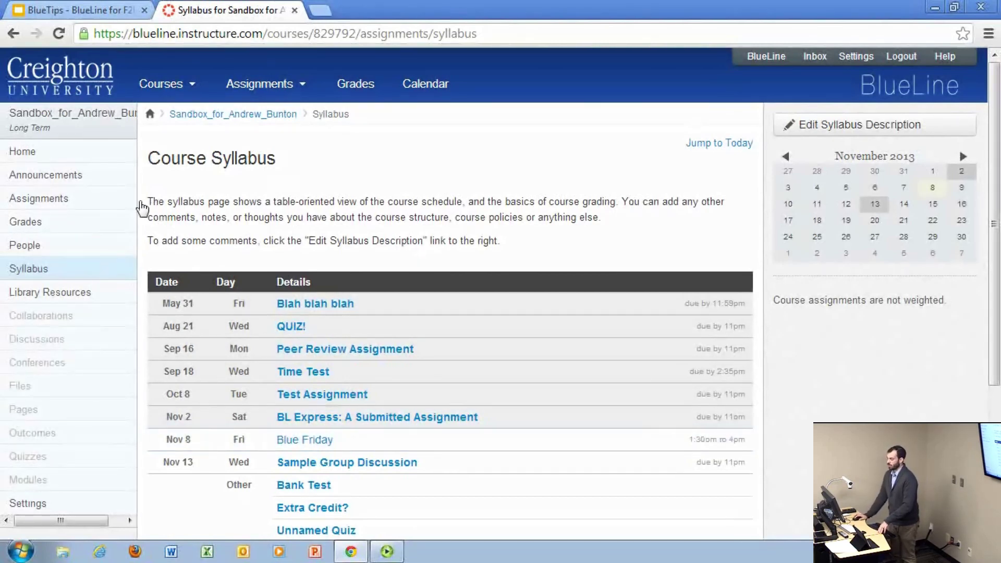
scroll(521, 244, down, 2)
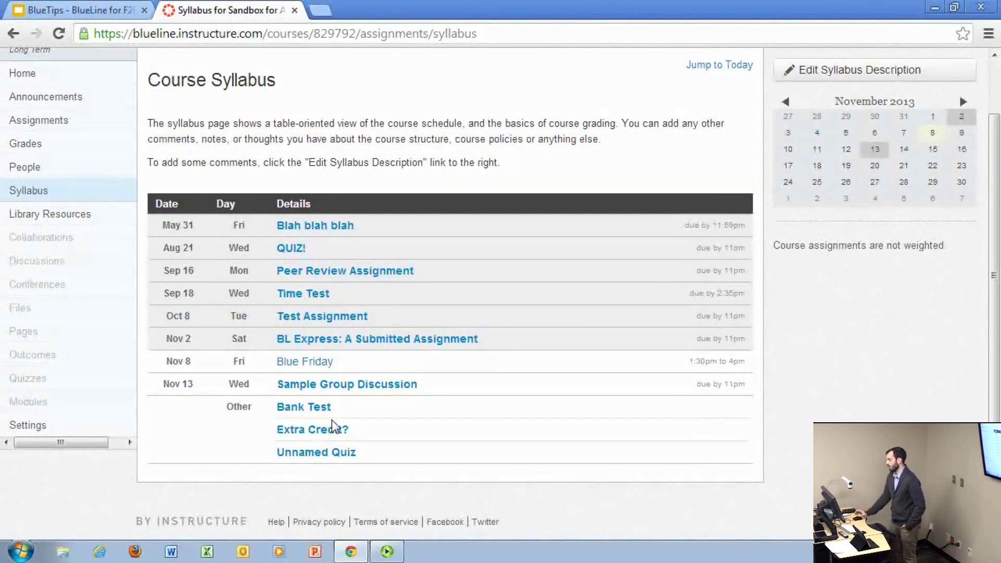
scroll(440, 331, up, 2)
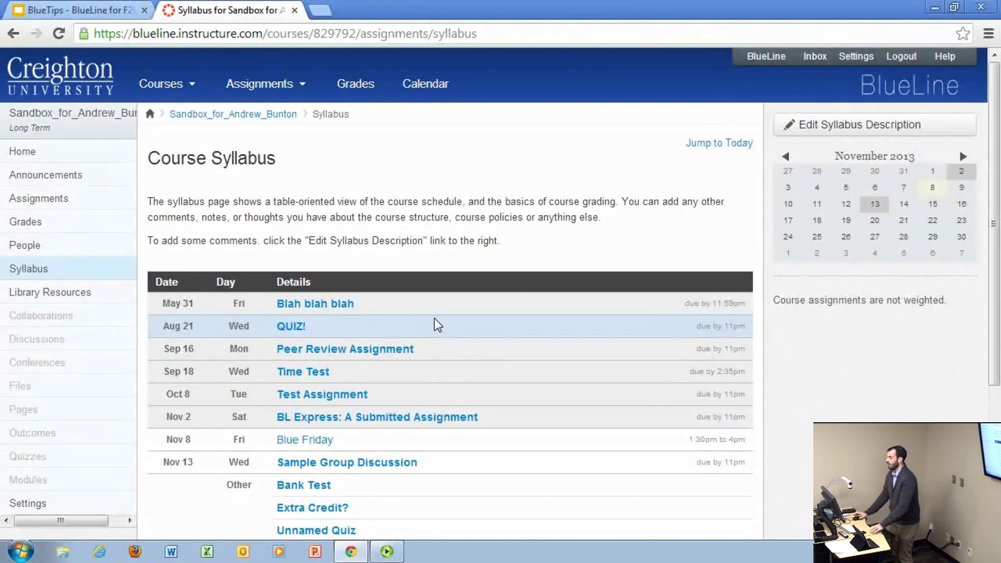
click(793, 127)
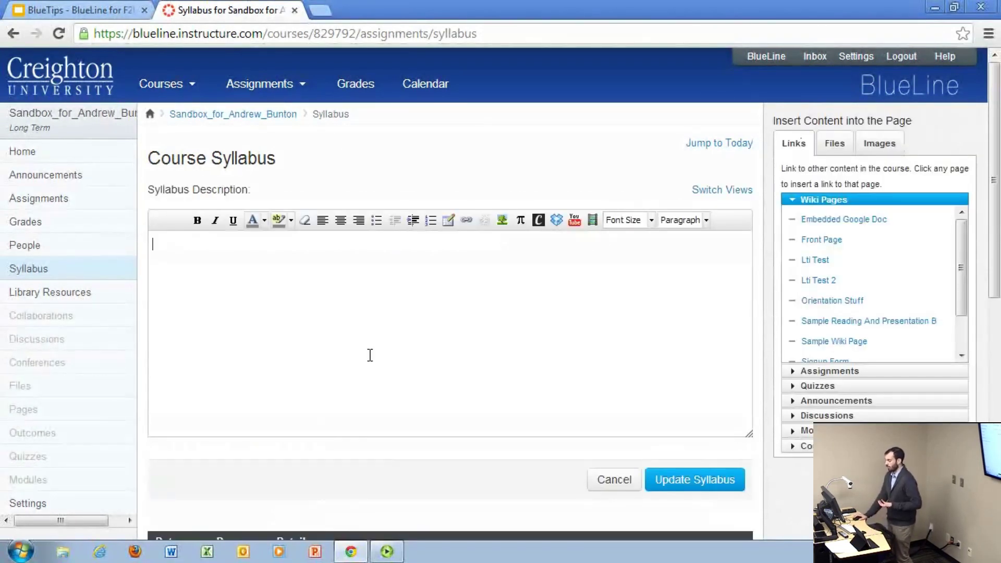
click(840, 144)
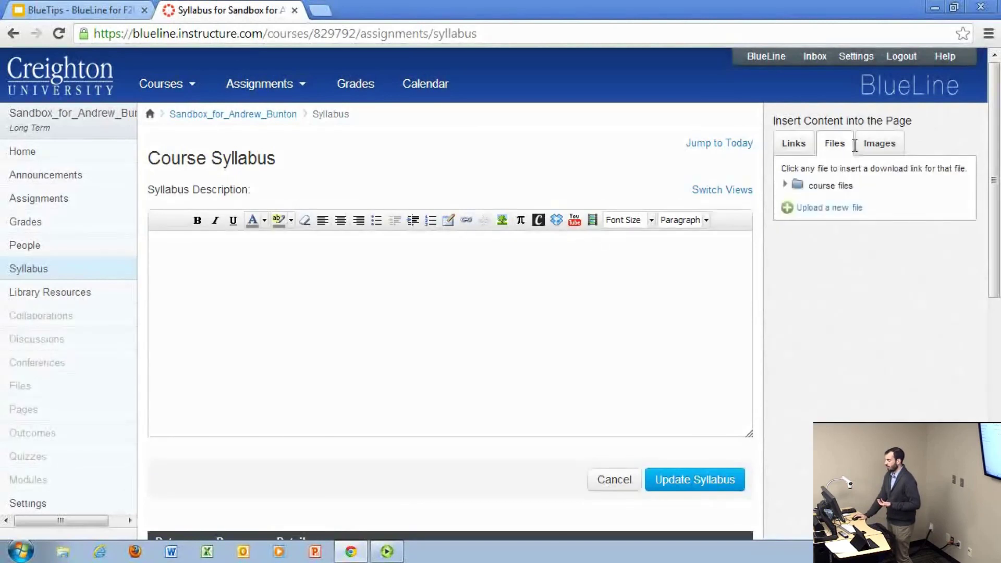
click(798, 188)
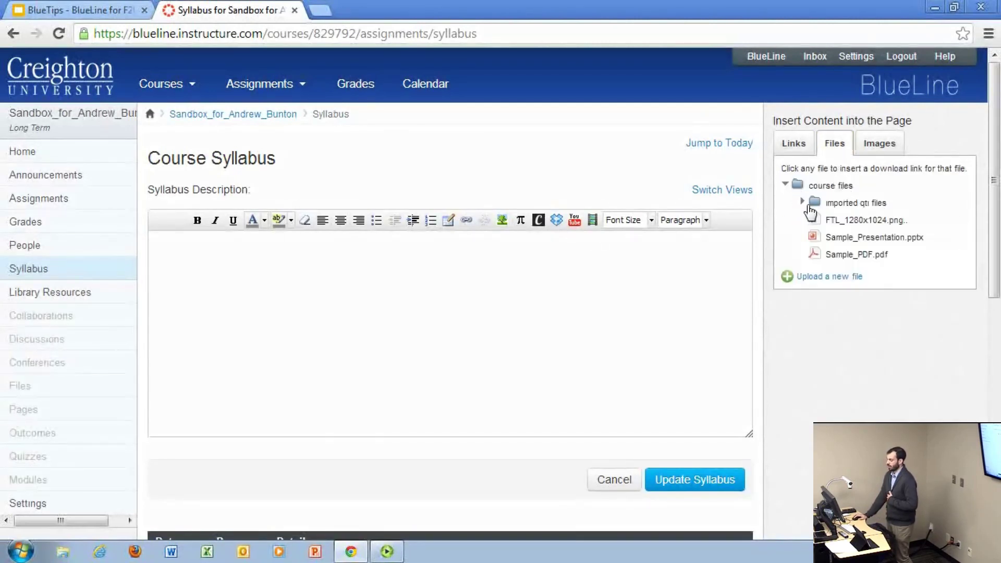
click(830, 258)
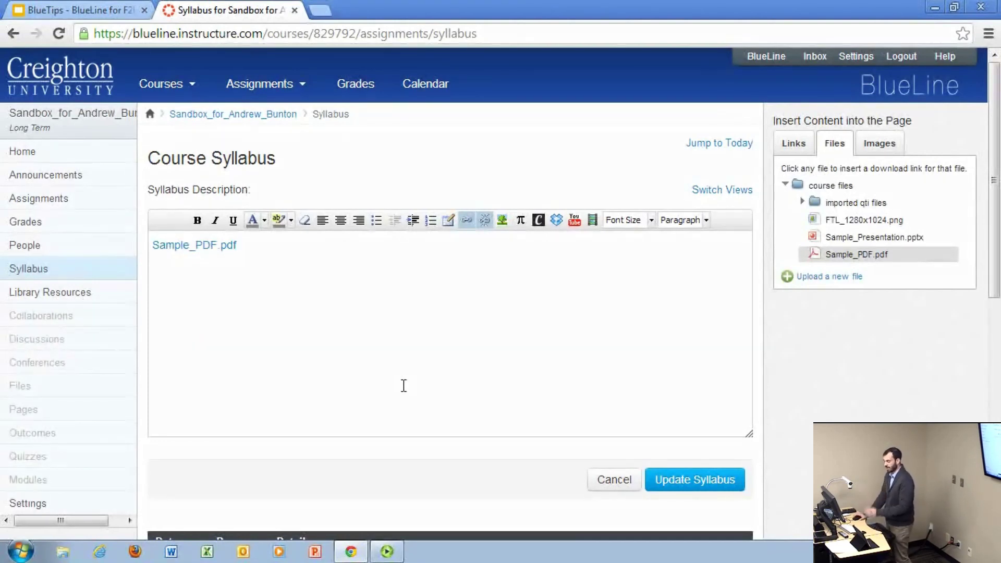
click(636, 490)
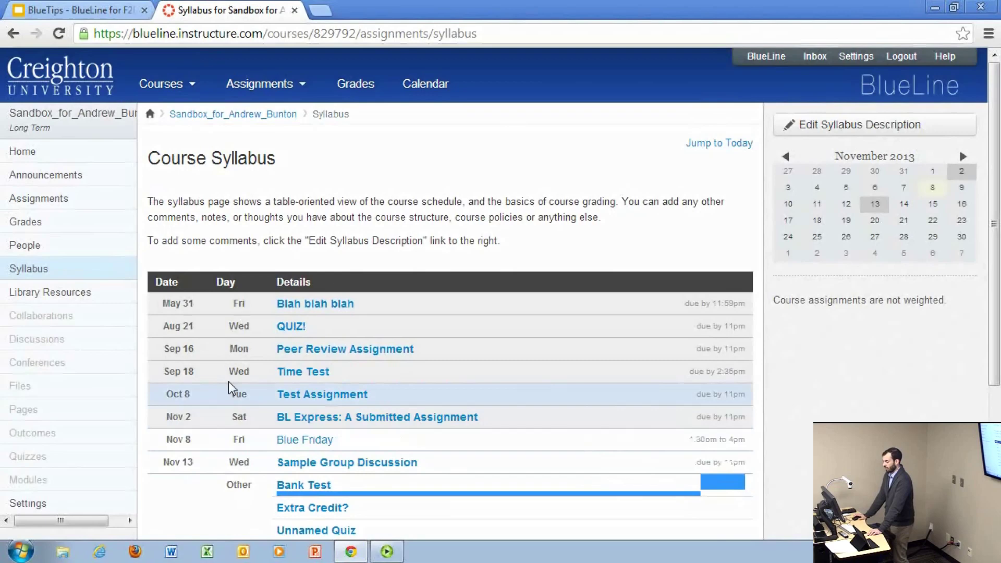
- Move Attendance from the items hidden from students to the end of the visible course navigation, and save it
scroll(443, 245, down, 3)
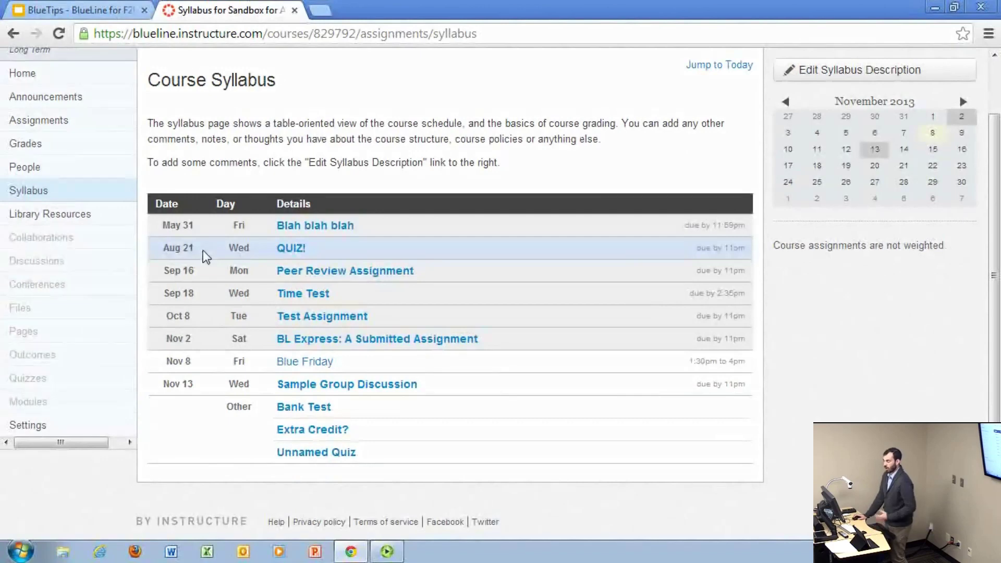
click(80, 442)
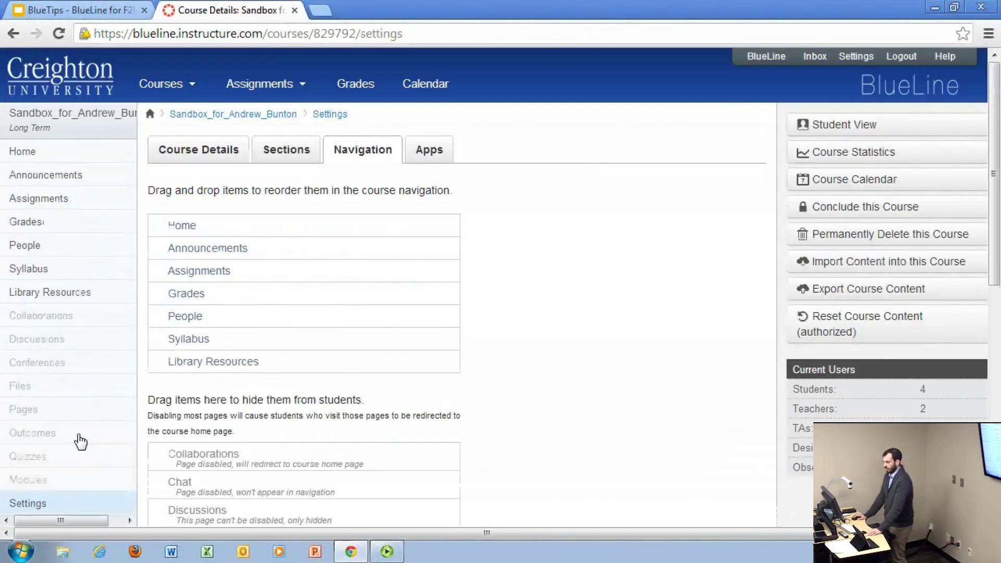
scroll(442, 302, down, 8)
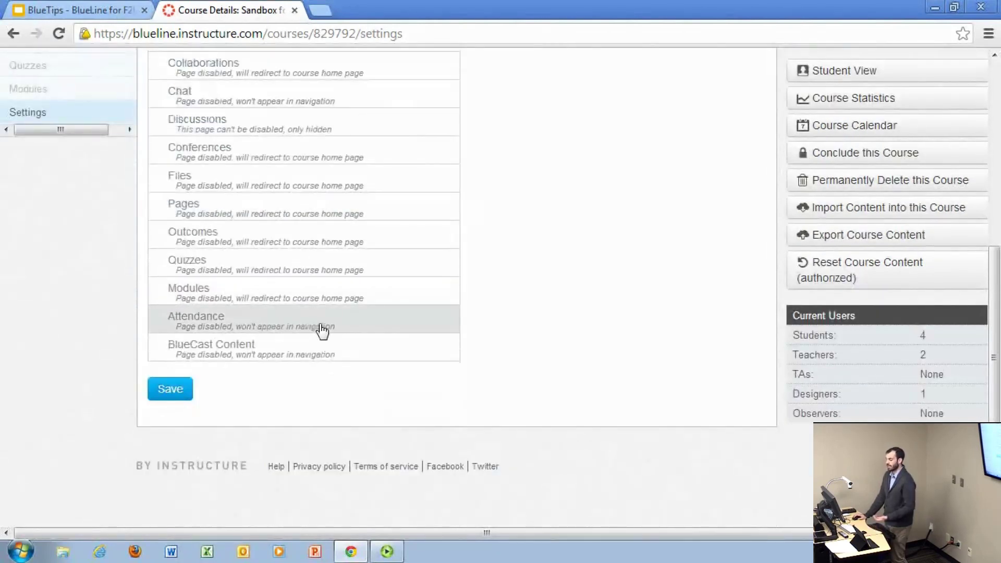
scroll(175, 496, up, 3)
drag(187, 480, 328, 159)
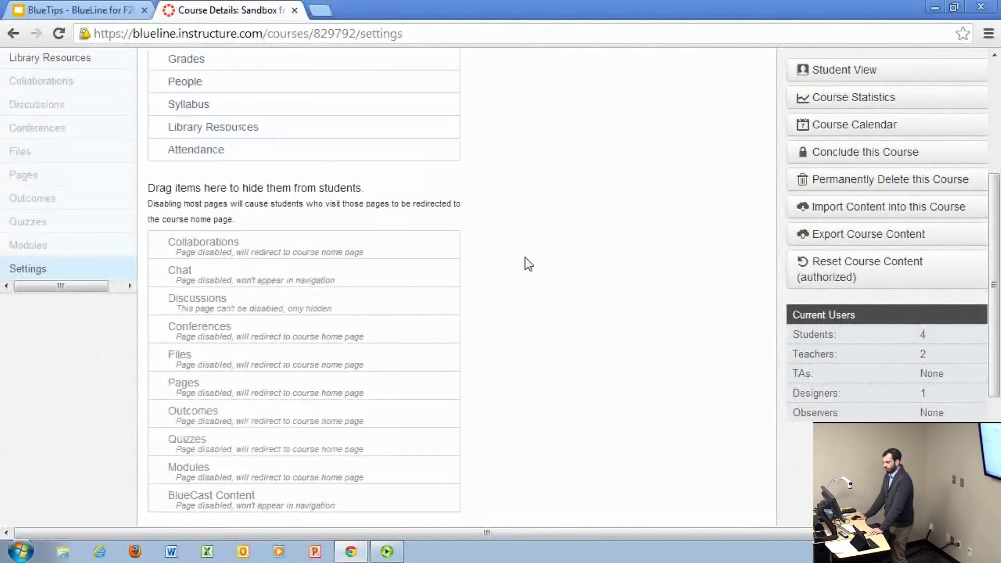
scroll(525, 262, down, 3)
click(159, 385)
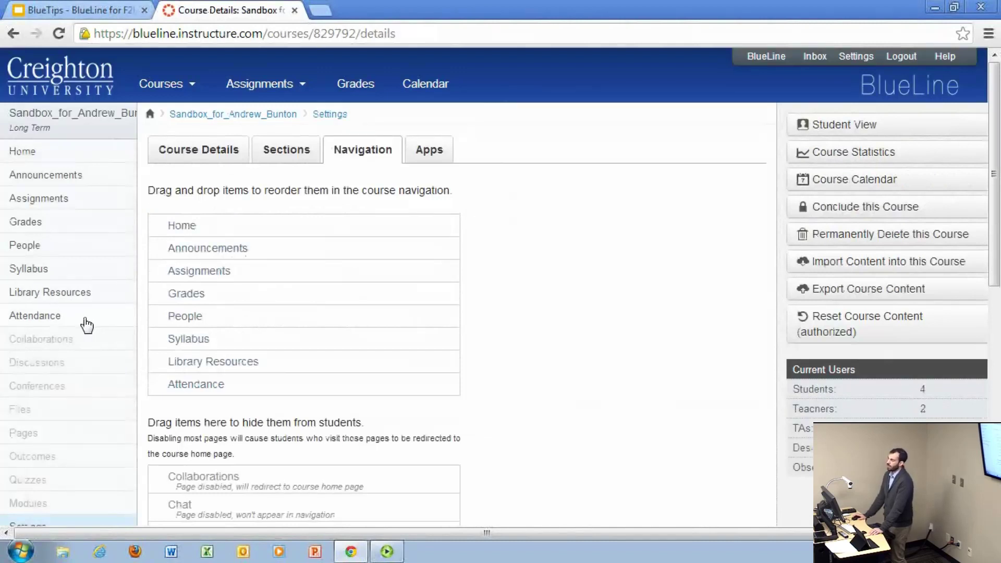
- Open the course's Attendance roll call and mark the first listed student as late for Friday, November 8
click(45, 323)
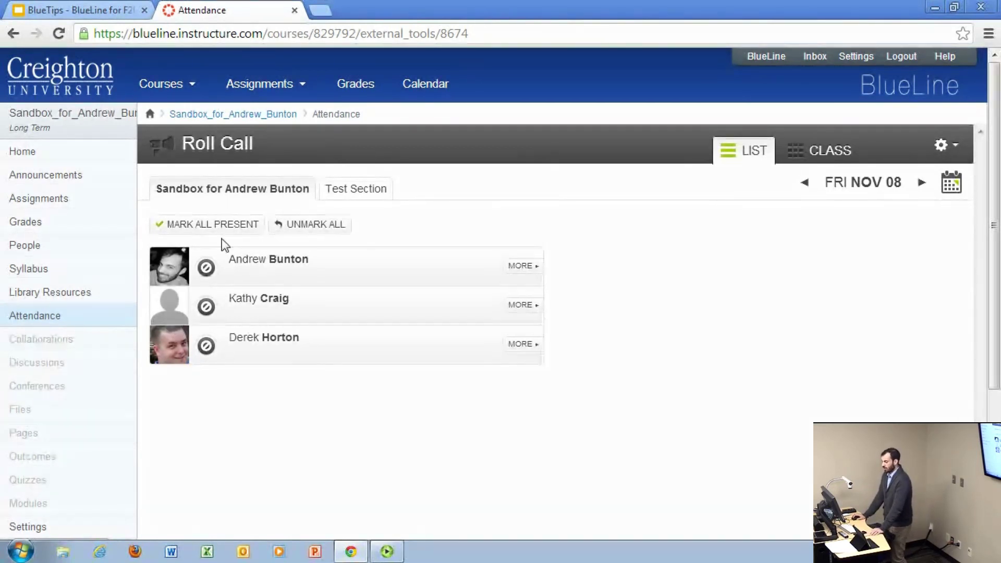
click(207, 269)
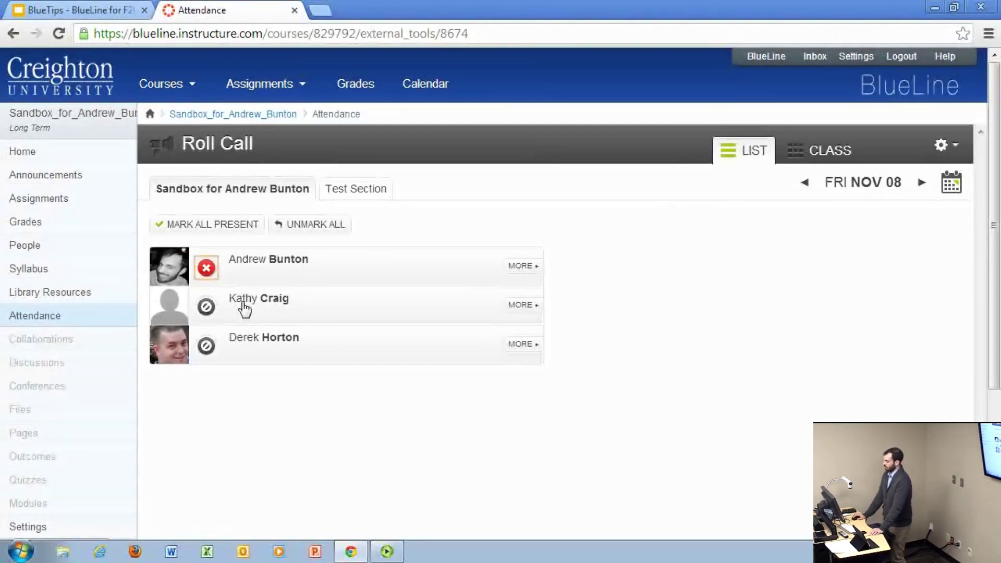
click(211, 272)
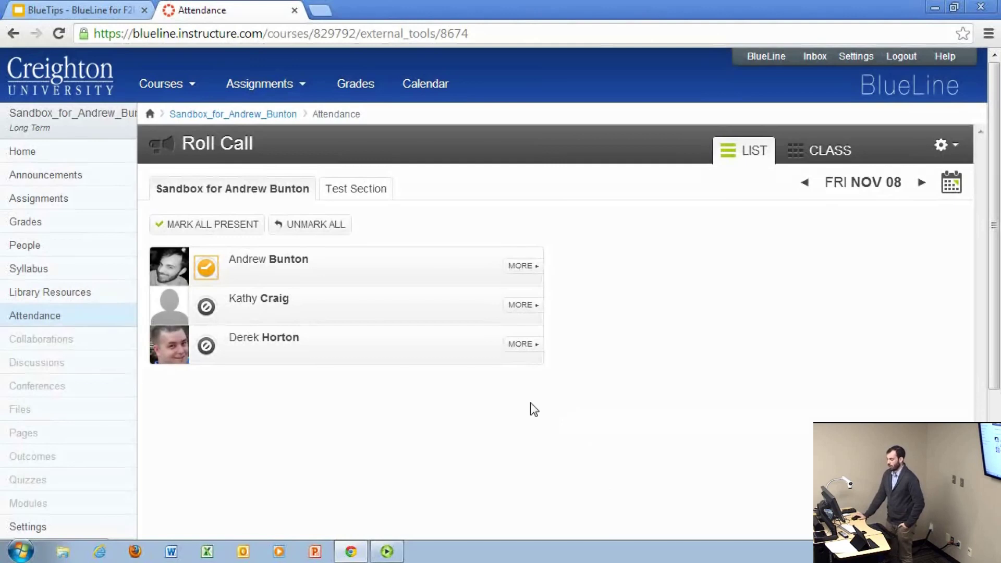
- Look at the course's Assignments list with its Roll Call Attendance entry, and switch to the Panopto recorder
click(123, 202)
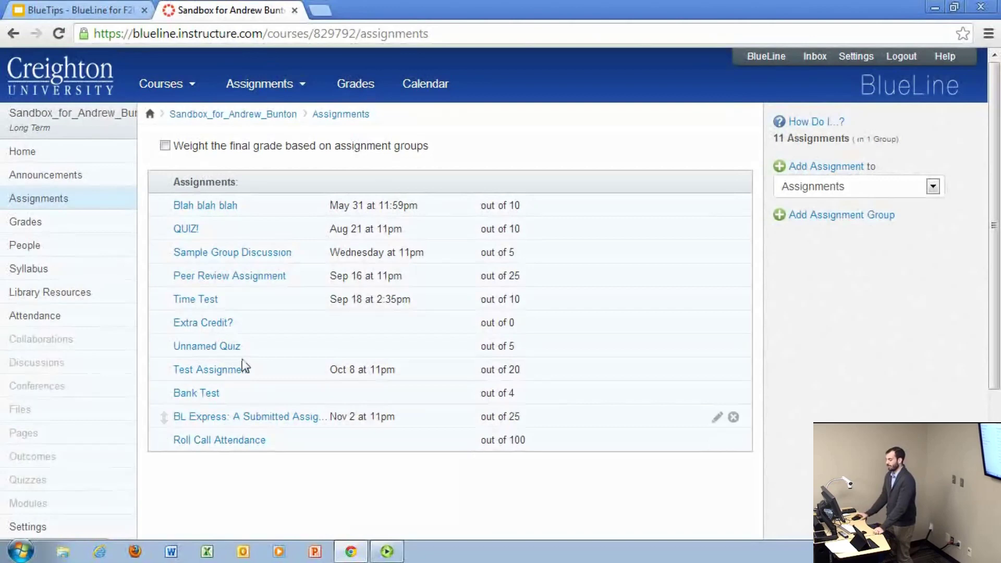
click(386, 552)
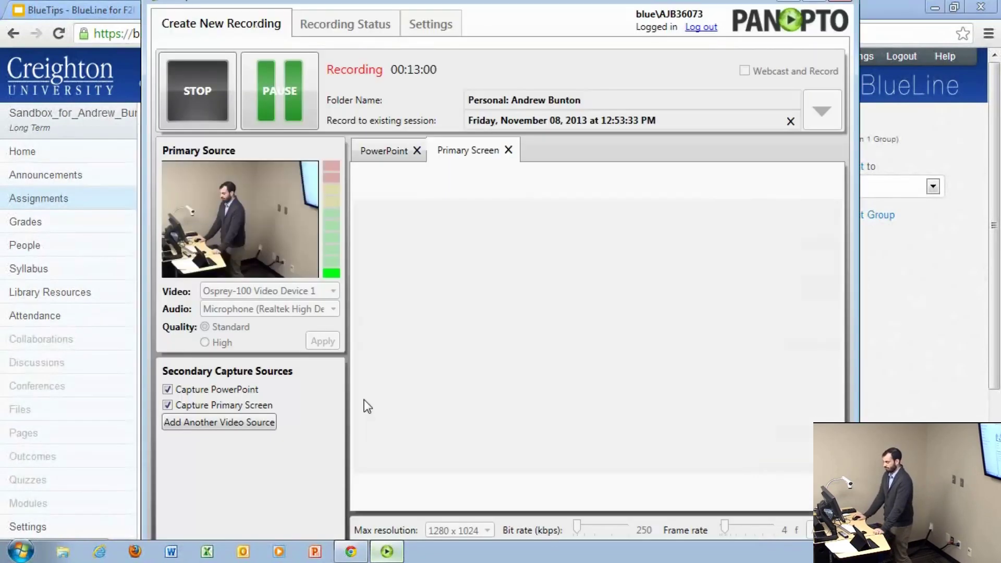